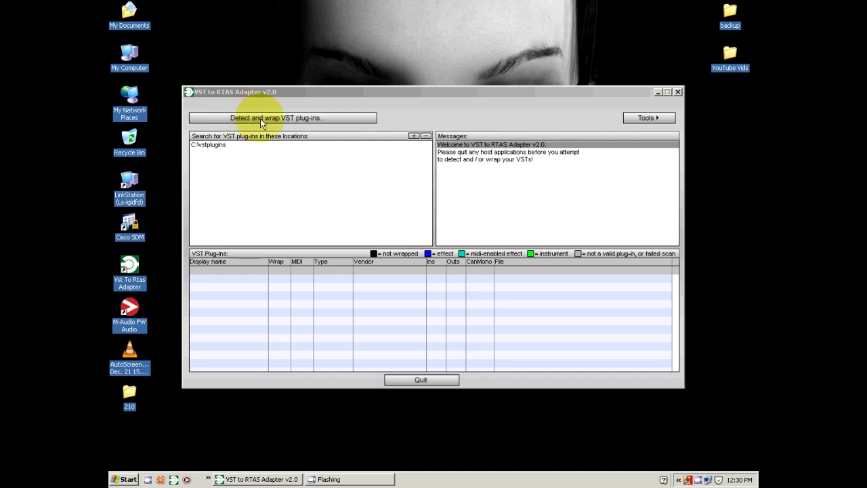
left_click(653, 119)
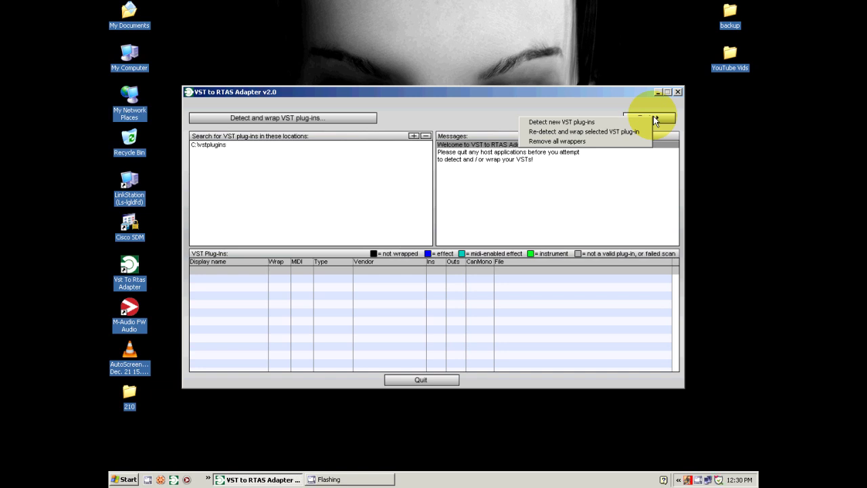
left_click(535, 96)
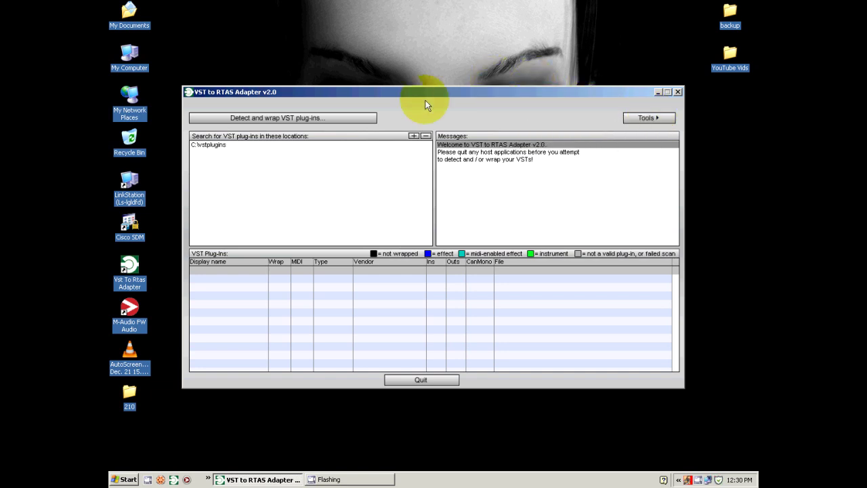
left_click(237, 145)
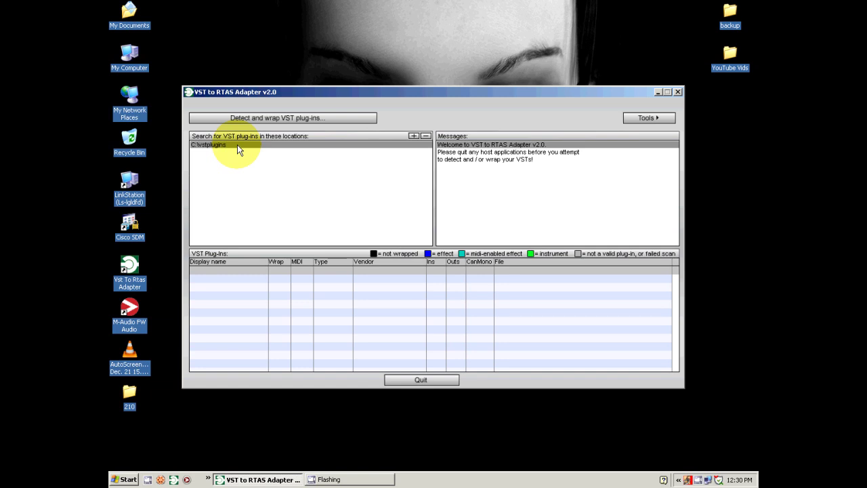
left_click(412, 135)
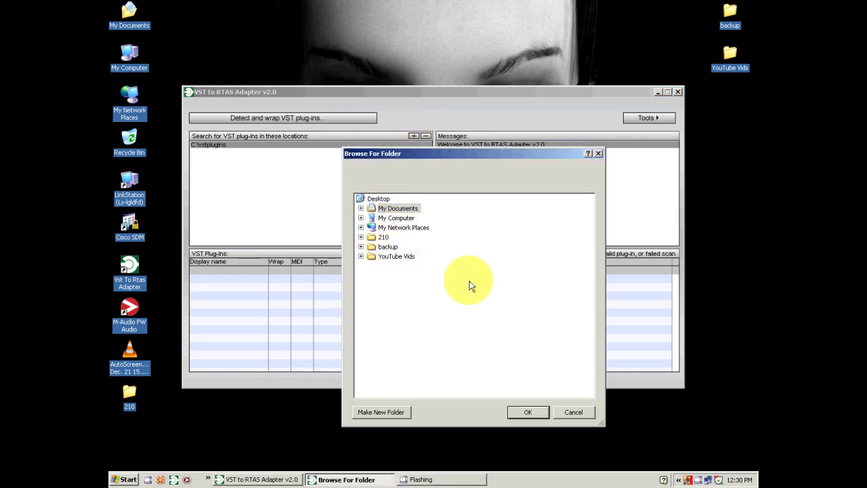
left_click(577, 412)
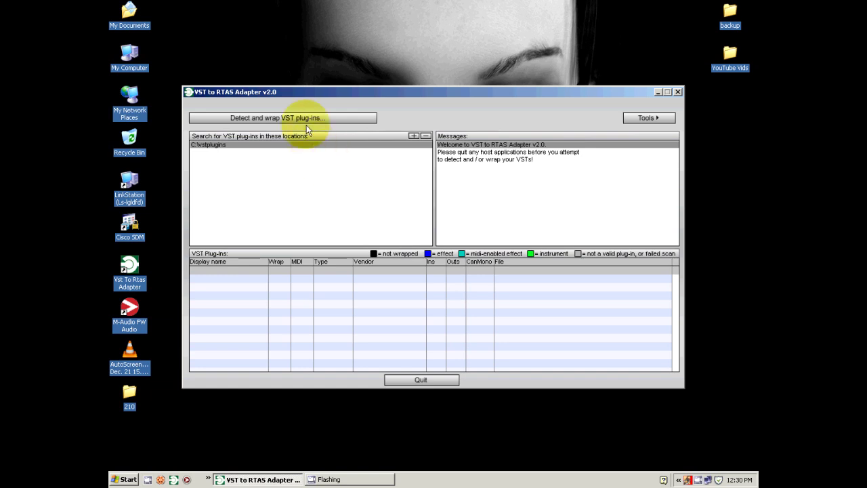
Detect new VST plug-ins in C:\vstplugins and return to the beginning of the plug-in list.
left_click_drag(355, 95, 353, 89)
left_click(637, 113)
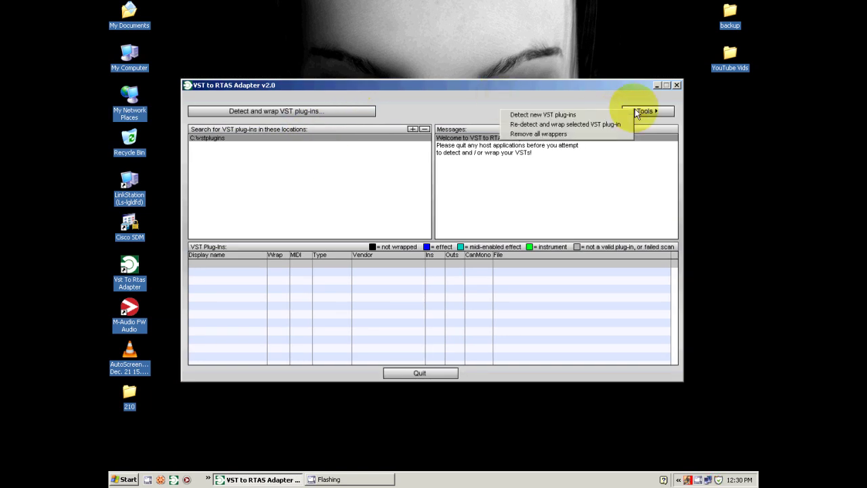
left_click(583, 116)
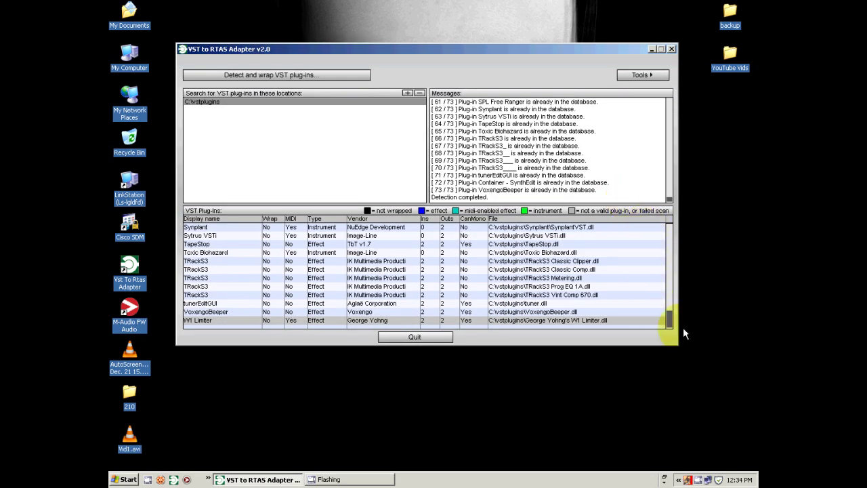
left_click_drag(670, 317, 668, 218)
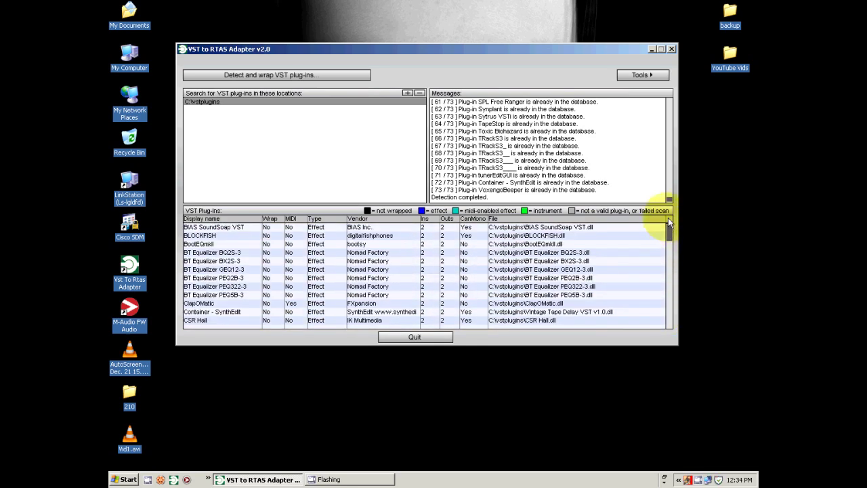
left_click_drag(412, 50, 406, 59)
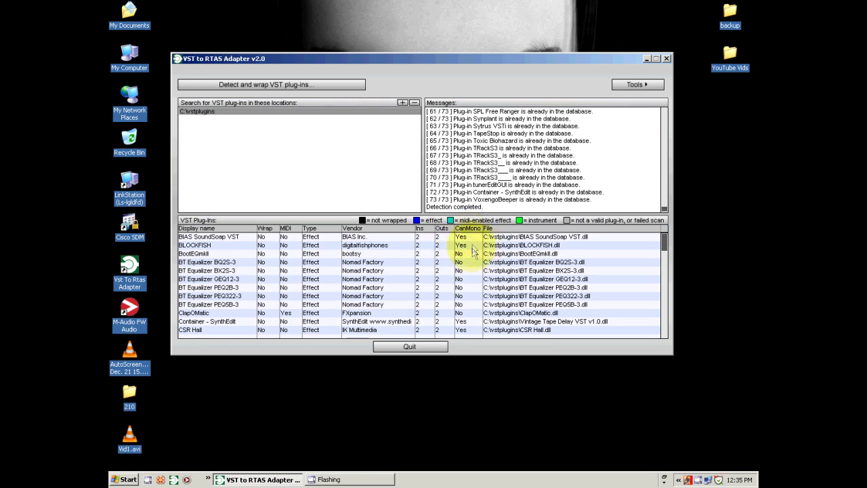
Set both Wrap and CanMono to Yes for the ModernLA-2ME plug-in.
left_click_drag(663, 246, 664, 287)
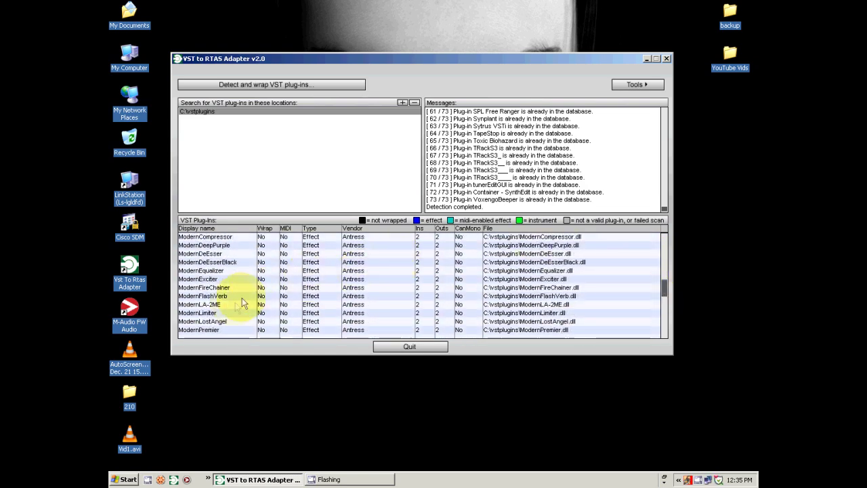
left_click(262, 307)
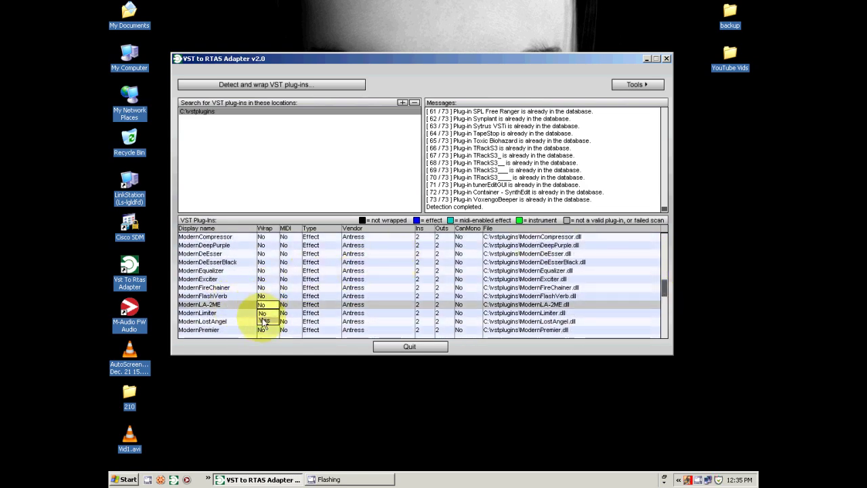
left_click(263, 321)
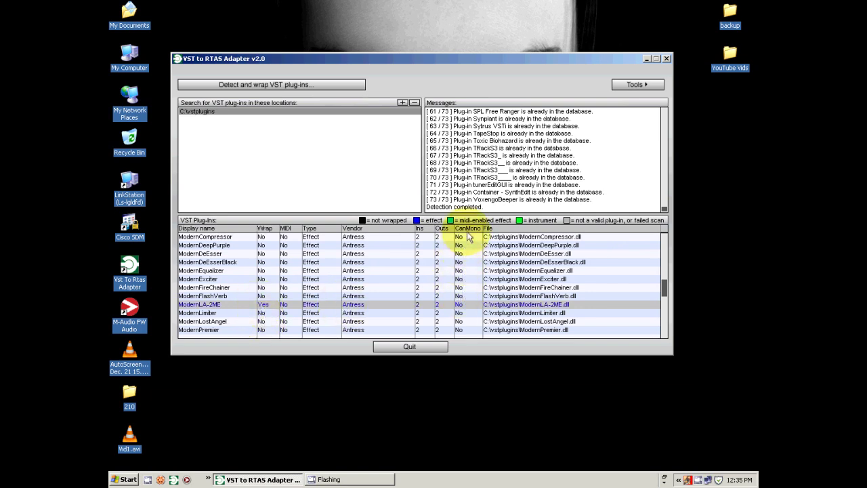
left_click(459, 304)
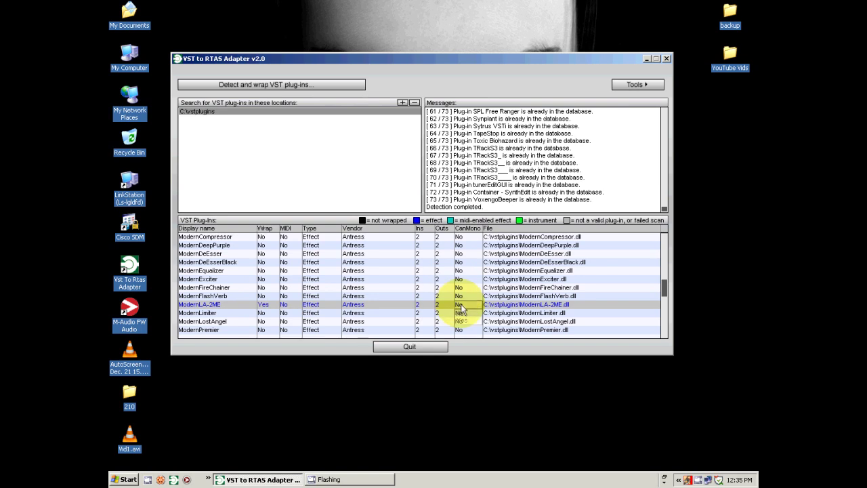
left_click(461, 320)
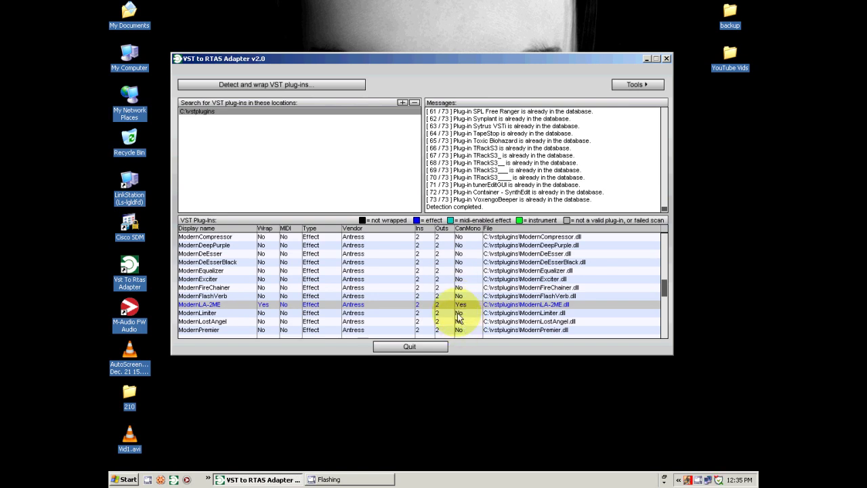
Detect and wrap the VST plug-ins from C:\vstplugins, and look back through the plug-in list.
left_click(241, 87)
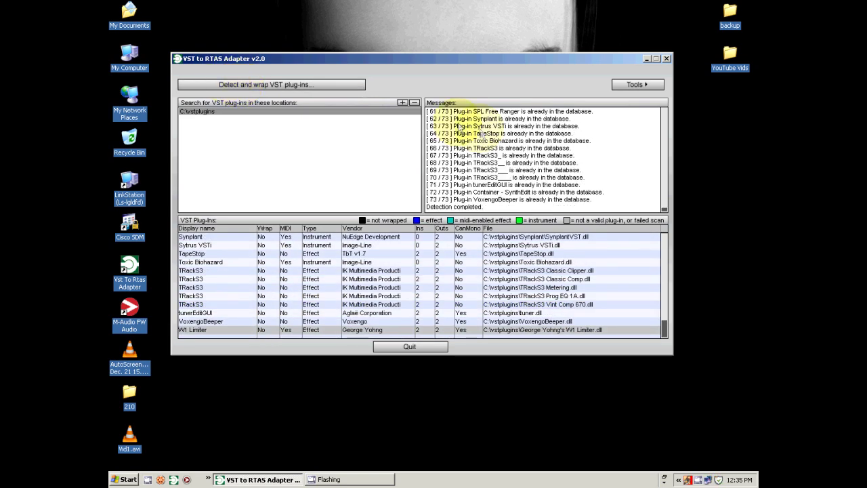
left_click_drag(664, 330, 665, 290)
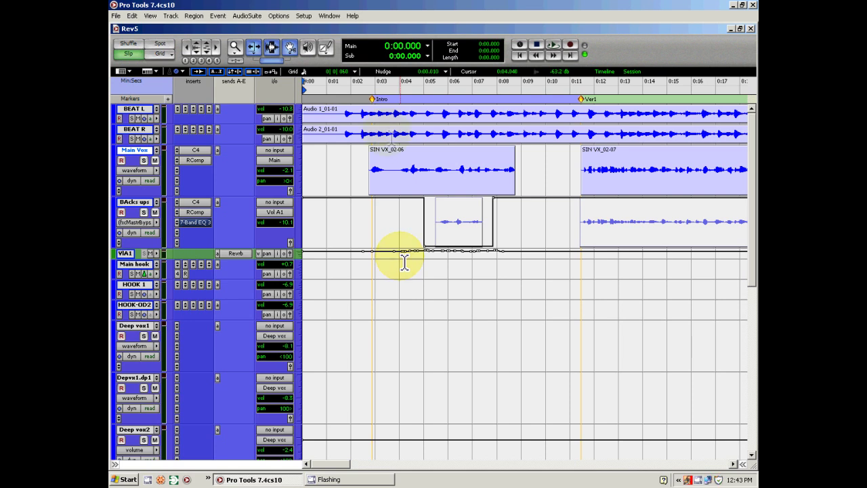
Switch to Pro Tools and listen to the Rev5 session from its intro into the first verse, with the timeline zoomed out.
key("space")
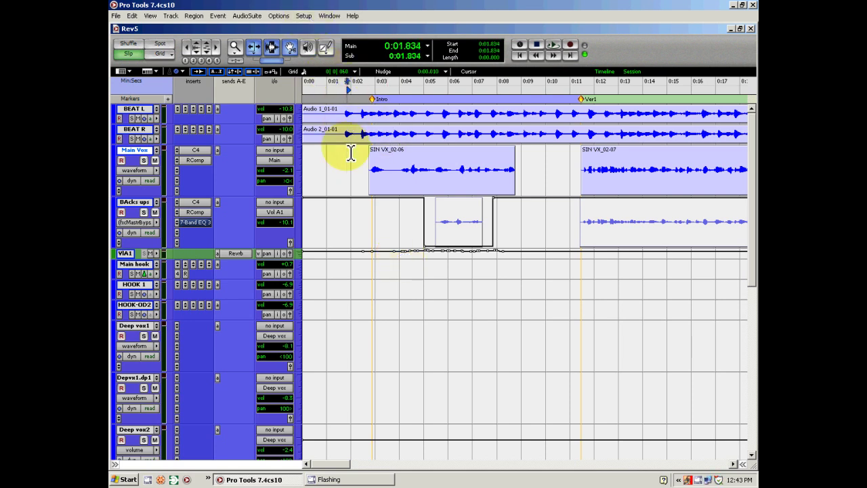
key("space")
key("space")
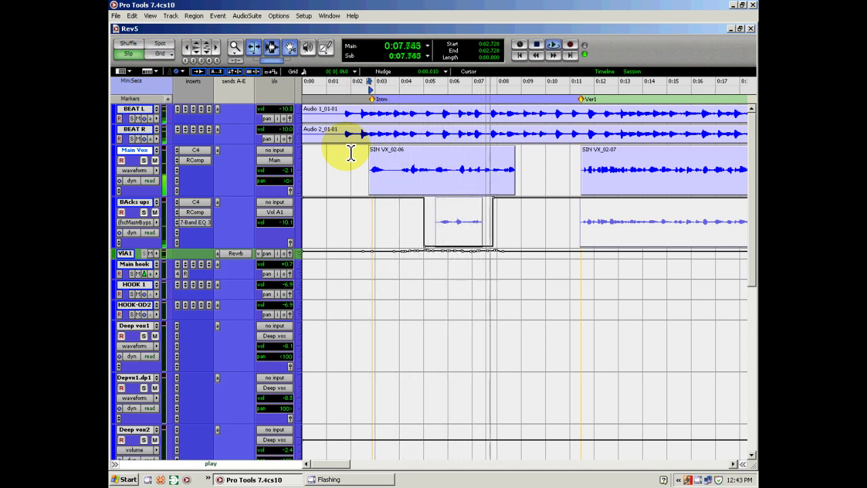
key("ctrl+bracketleft")
key("ctrl+bracketleft")
key("ctrl+bracketright")
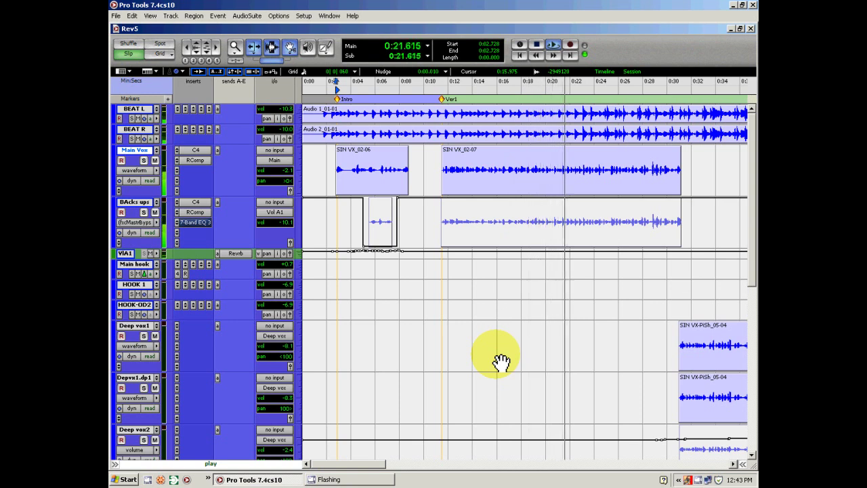
key("space")
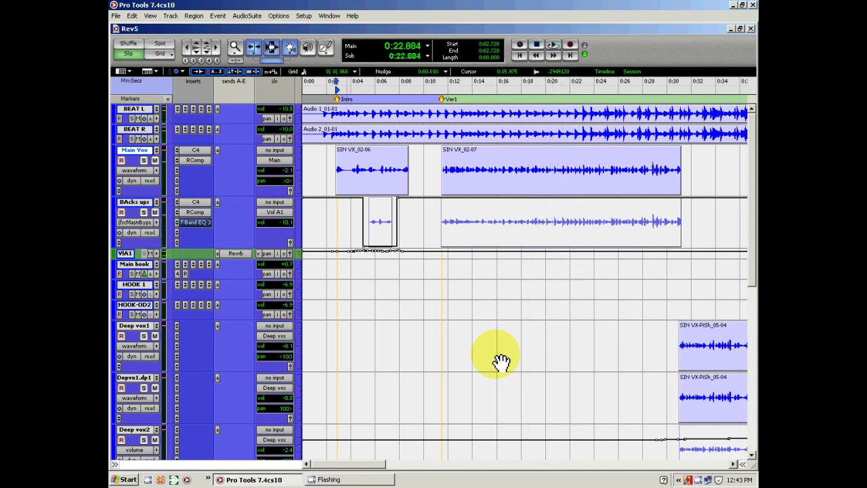
Select the Gun track and play its GUN SHOT T1R1-03 clip from just before the Gun marker.
left_click_drag(756, 195, 747, 332)
left_click(140, 264)
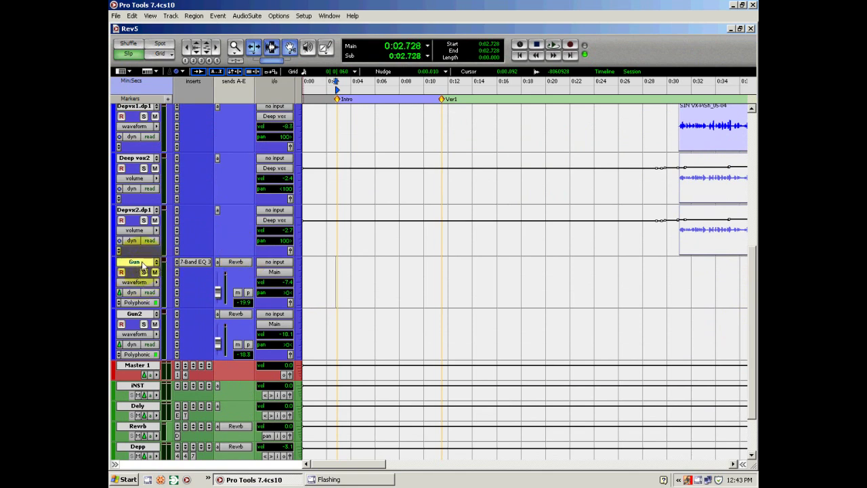
left_click_drag(331, 463, 477, 476)
left_click(473, 272)
scroll(474, 275, "down", 2)
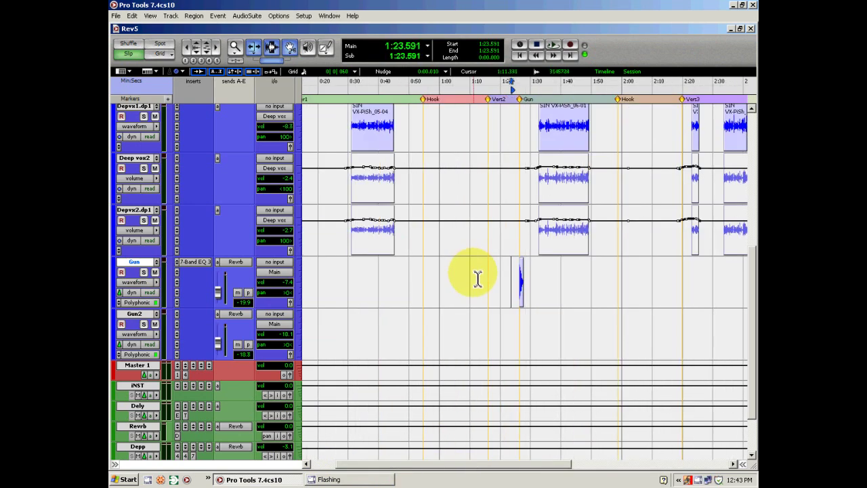
scroll(481, 285, "up", 4)
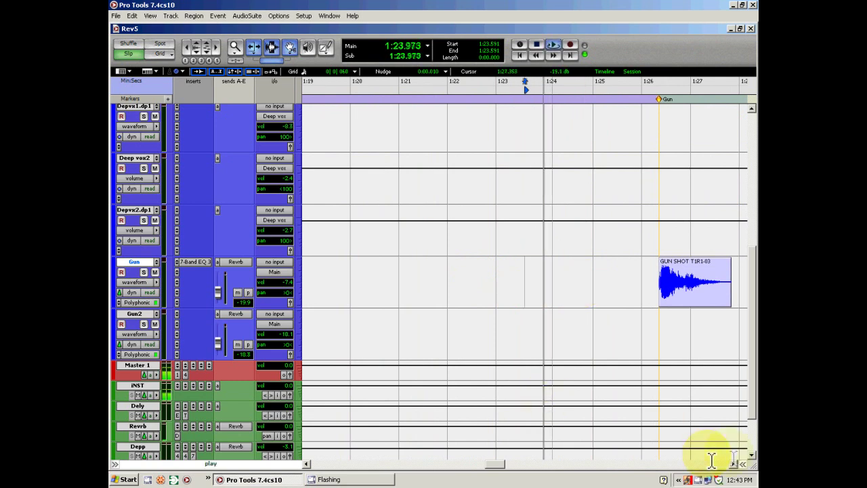
left_click(733, 464)
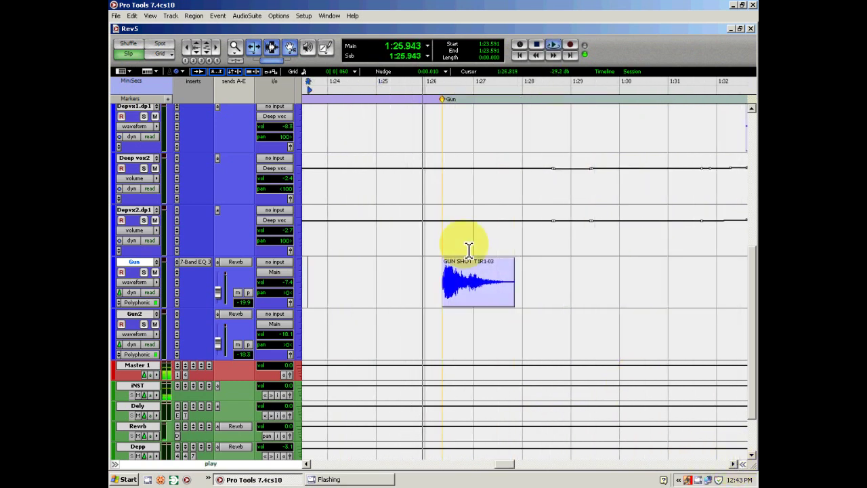
left_click(417, 278)
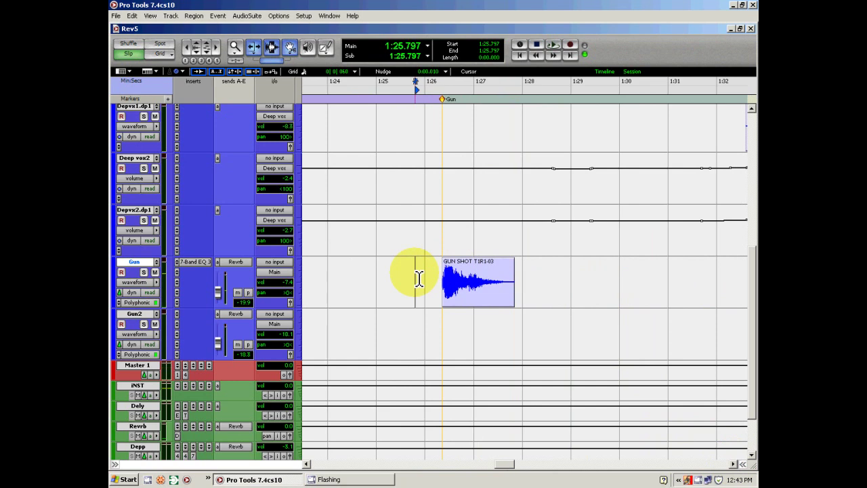
key("space")
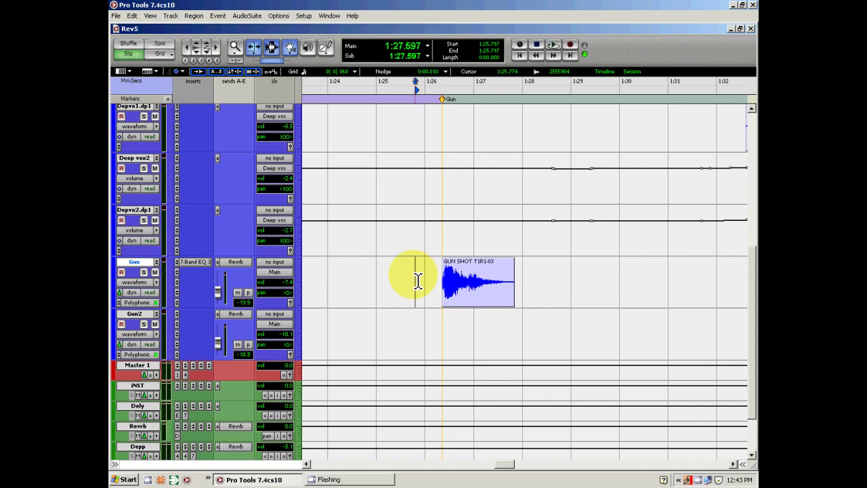
Insert the wrapped VSTW ModernLA-2ME (mono) plug-in in the Gun track's second insert slot and audition the gunshot through it.
left_click(180, 274)
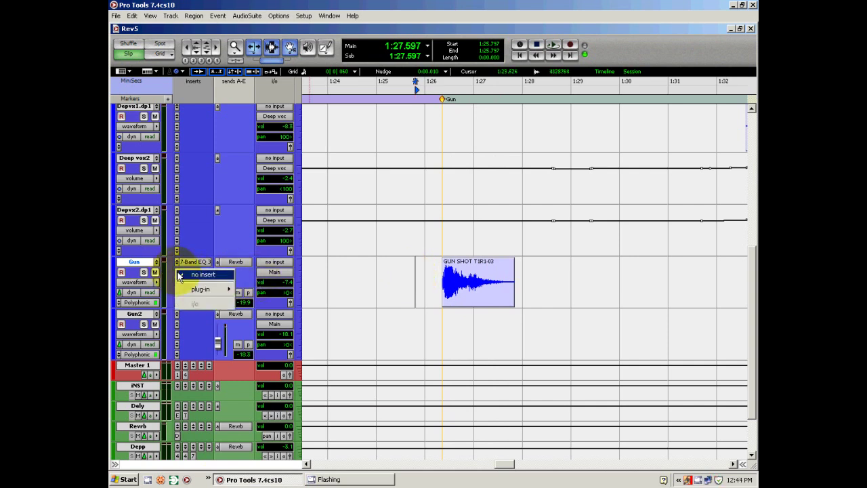
mouse_move(186, 290)
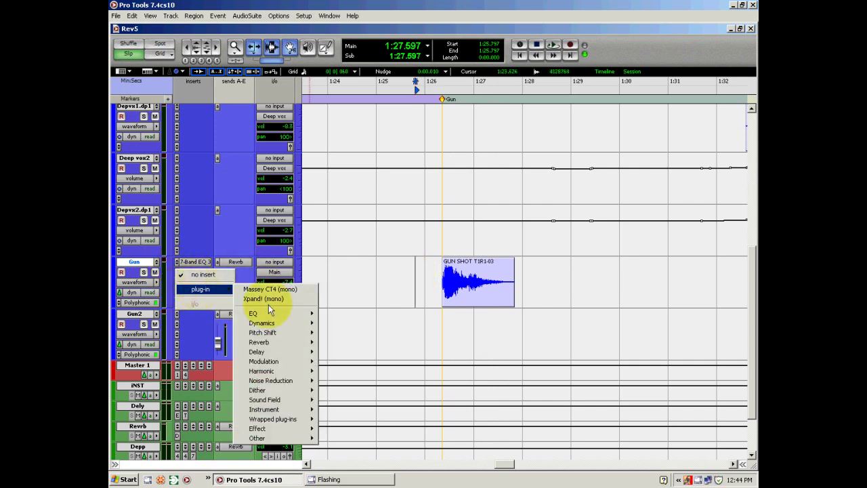
mouse_move(287, 420)
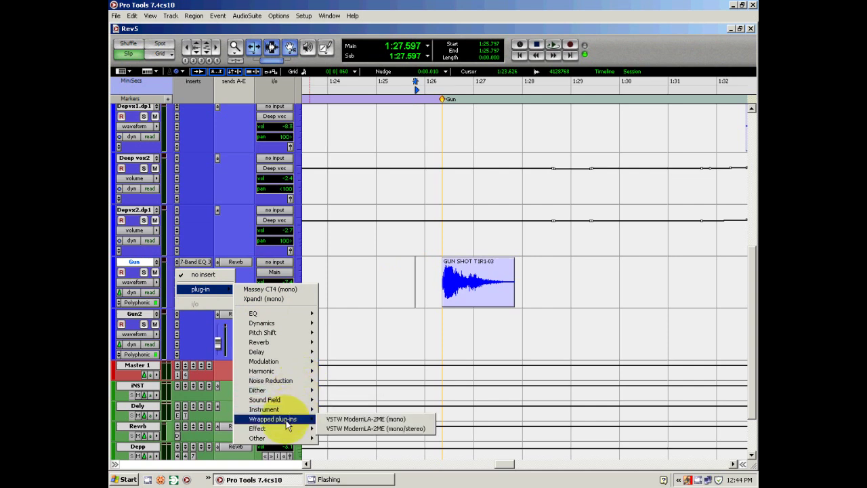
left_click(398, 420)
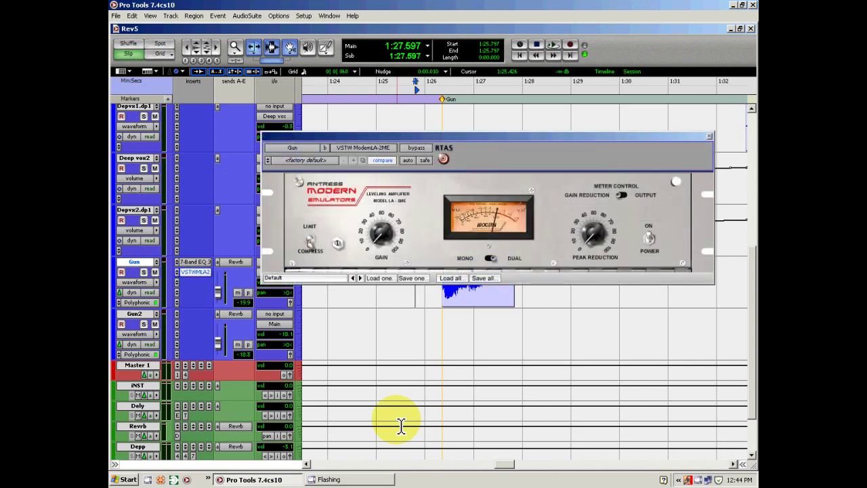
left_click_drag(452, 139, 416, 93)
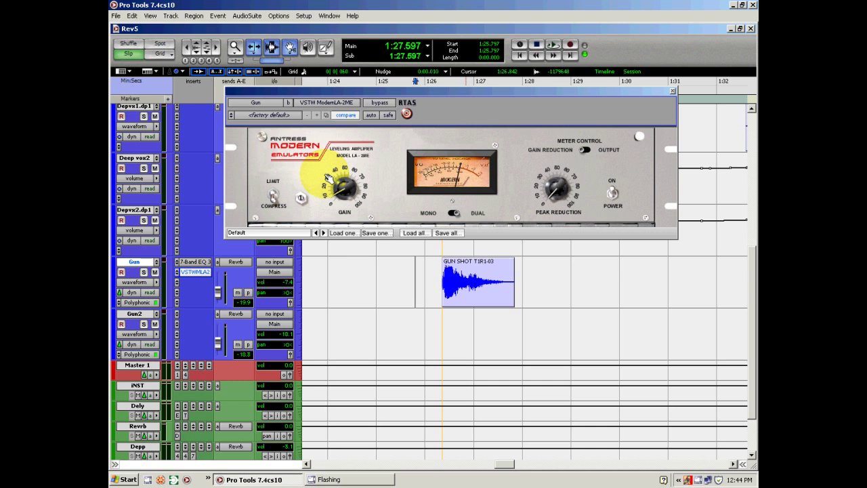
left_click(381, 276)
key("space")
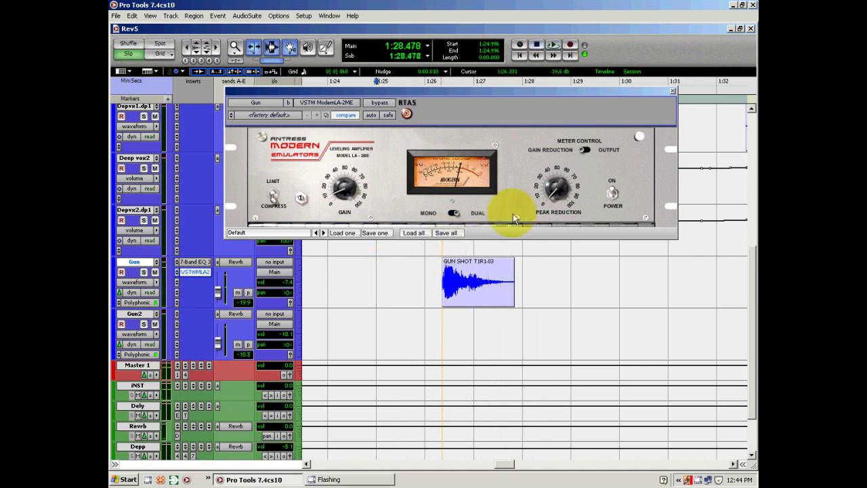
Raise the ModernLA-2ME's peak reduction slightly and replay the gunshot clip to check the compression.
left_click_drag(554, 193, 538, 170)
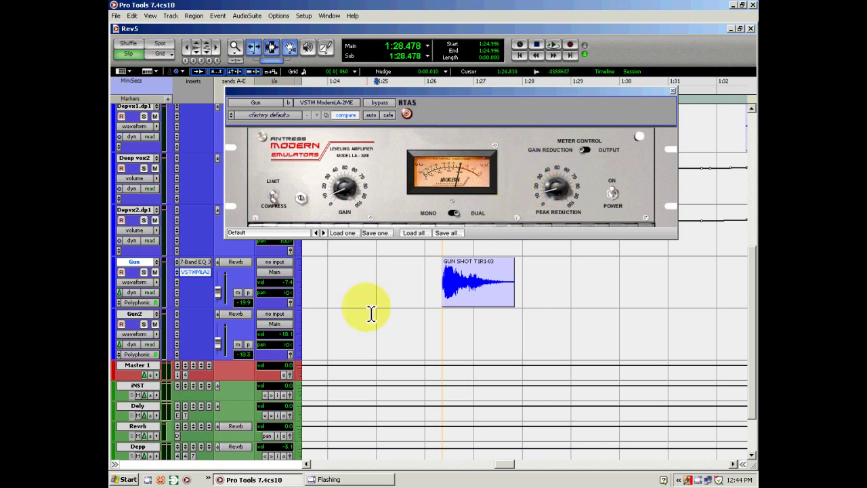
left_click(409, 280)
key("space")
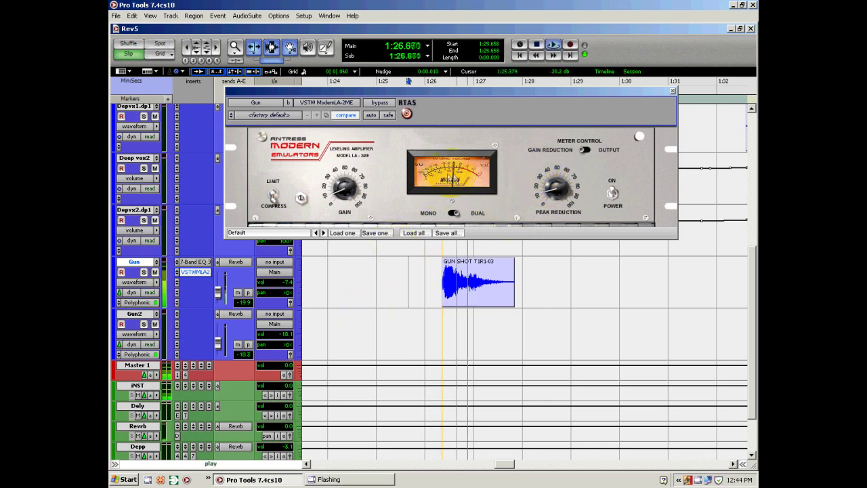
key("space")
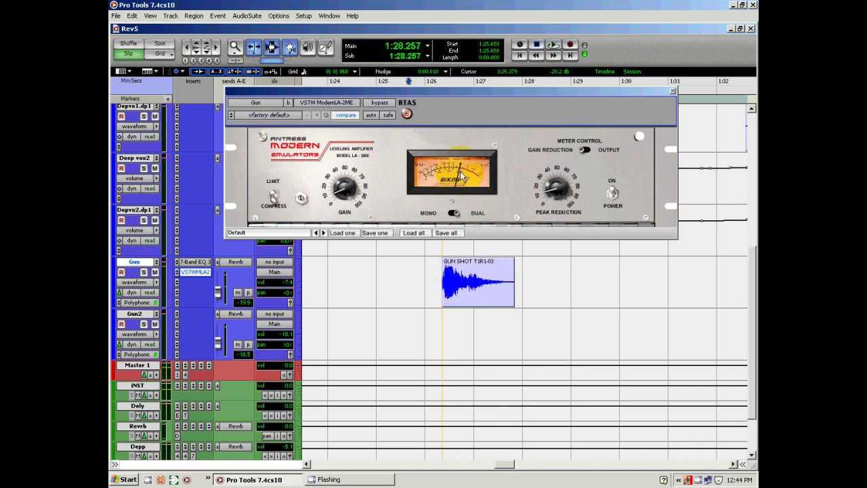
key("space")
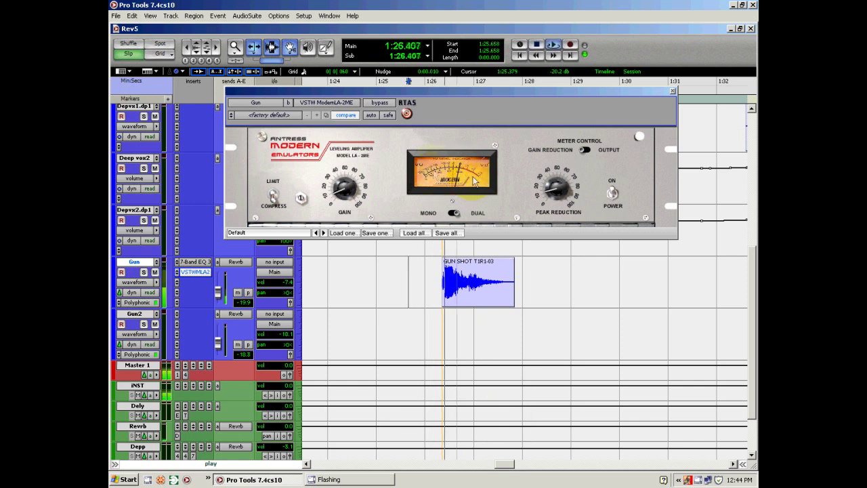